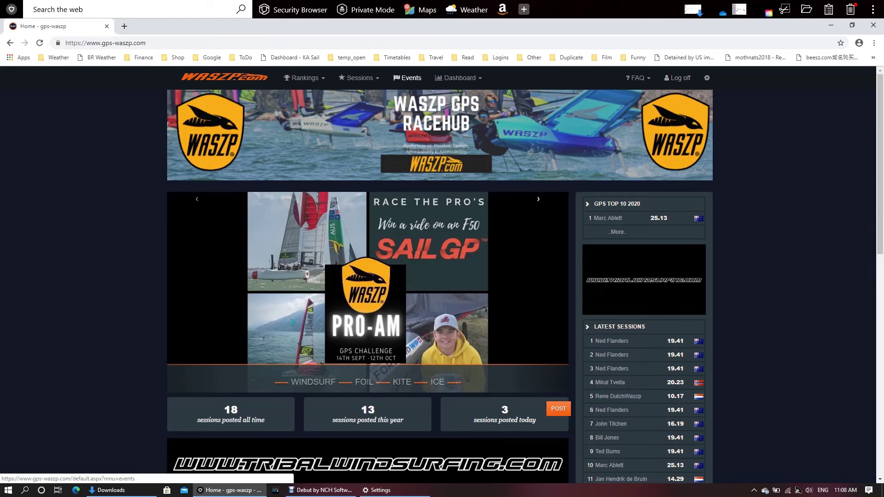
Open WASZP PRO-AM from Running Events and scroll through its dates, sponsor and rules.
{"action": "left_click", "coordinate": [407, 78]}
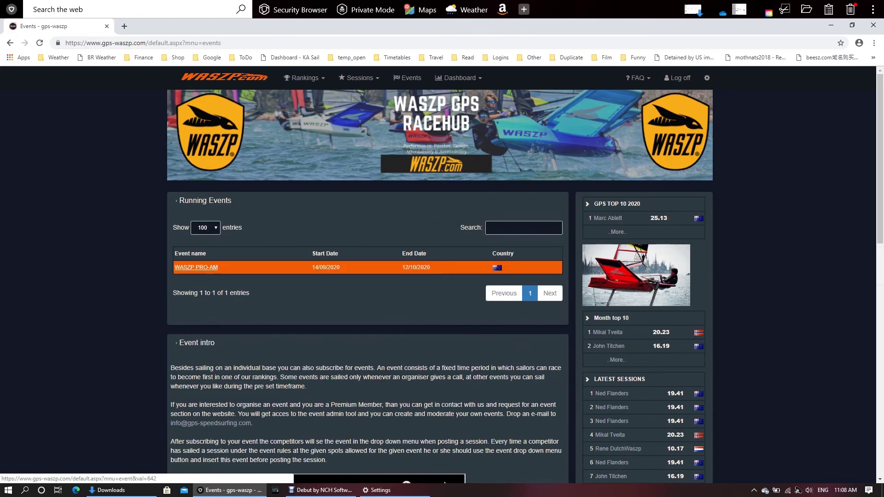
{"action": "left_click", "coordinate": [196, 267]}
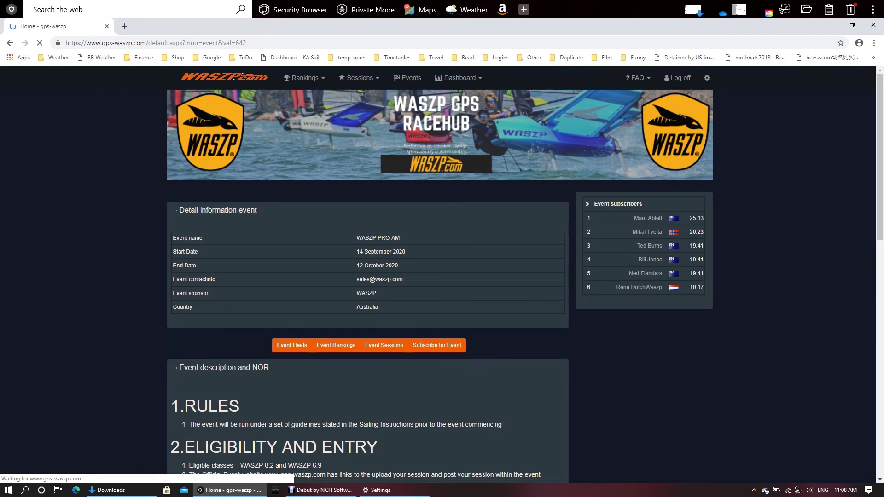
{"action": "scroll", "coordinate": [442, 276], "scroll_direction": "down", "scroll_amount": 15}
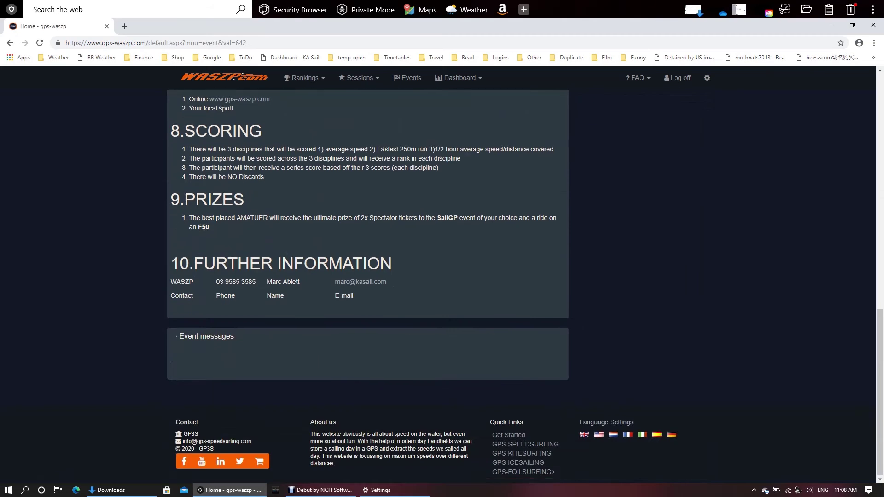
{"action": "scroll", "coordinate": [441, 276], "scroll_direction": "up", "scroll_amount": 12}
{"action": "scroll", "coordinate": [442, 276], "scroll_direction": "up", "scroll_amount": 3}
{"action": "scroll", "coordinate": [442, 276], "scroll_direction": "down", "scroll_amount": 8}
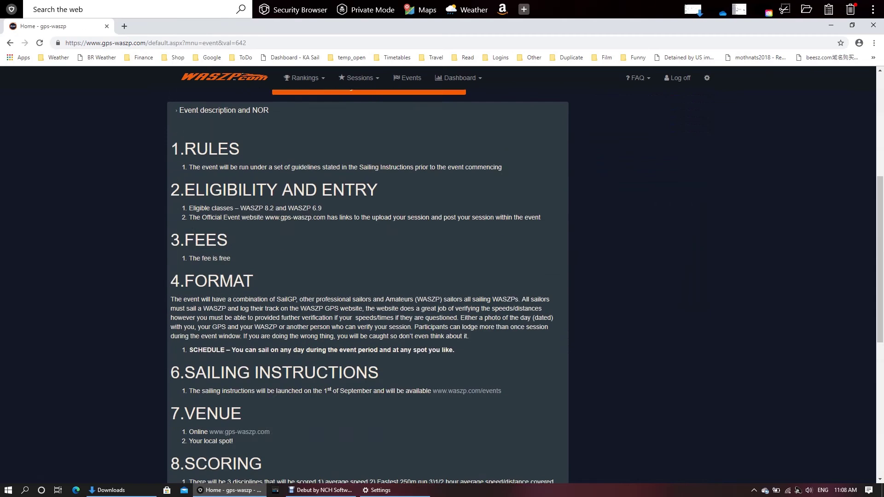
{"action": "scroll", "coordinate": [442, 276], "scroll_direction": "down", "scroll_amount": 1}
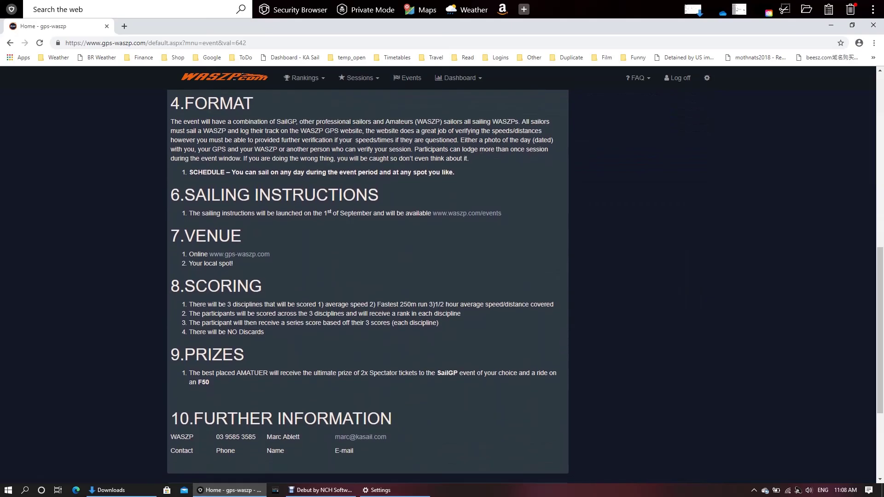
{"action": "scroll", "coordinate": [442, 276], "scroll_direction": "up", "scroll_amount": 10}
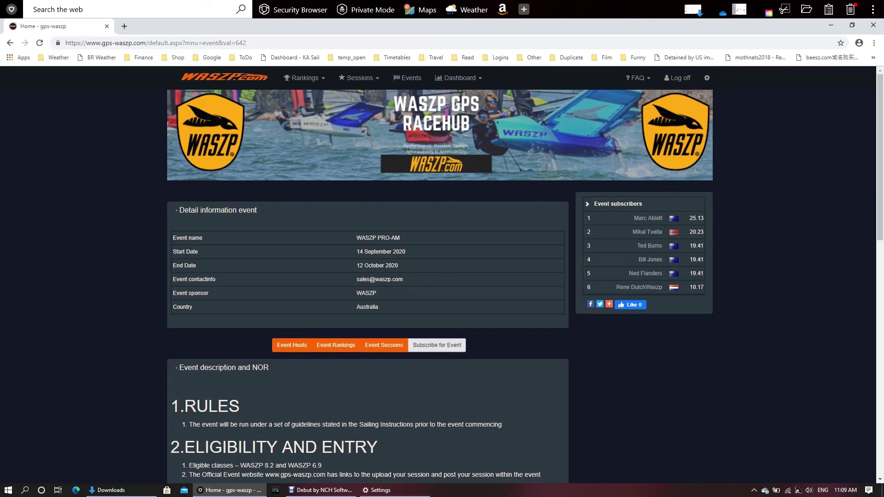
Subscribe to the WASZP PRO-AM event and confirm it with Add.
{"action": "left_click", "coordinate": [437, 345]}
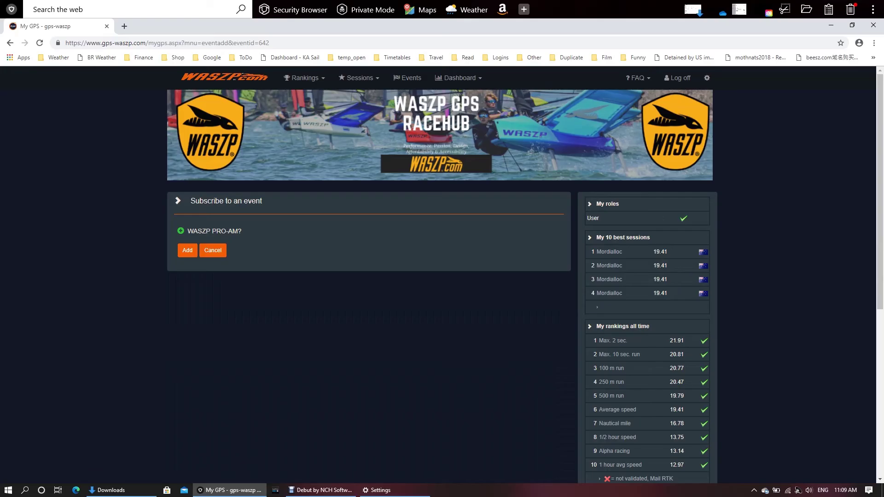
{"action": "left_click", "coordinate": [188, 250]}
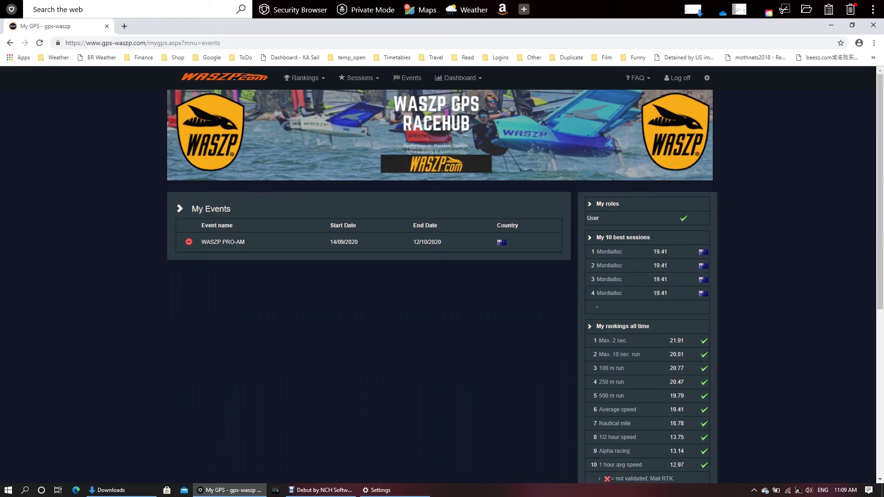
On the Upload Track form, drop the GPX file from Downloads onto Choose File.
{"action": "left_click", "coordinate": [359, 78]}
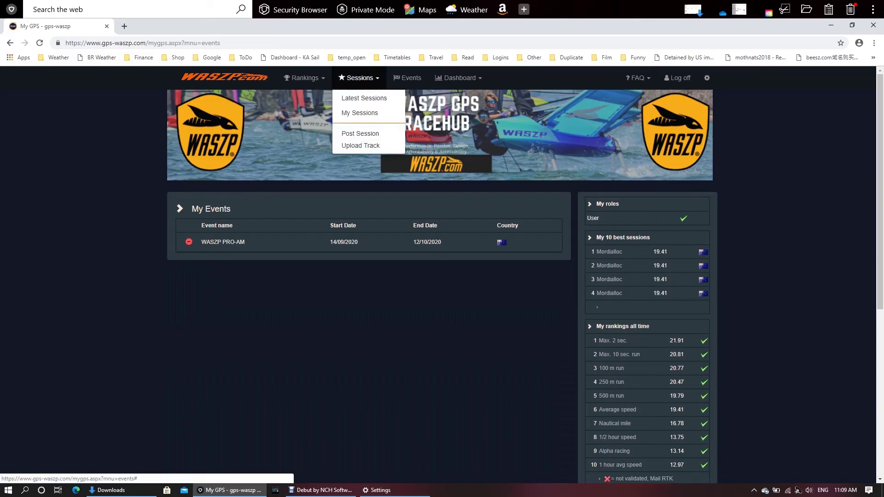
{"action": "left_click", "coordinate": [361, 146]}
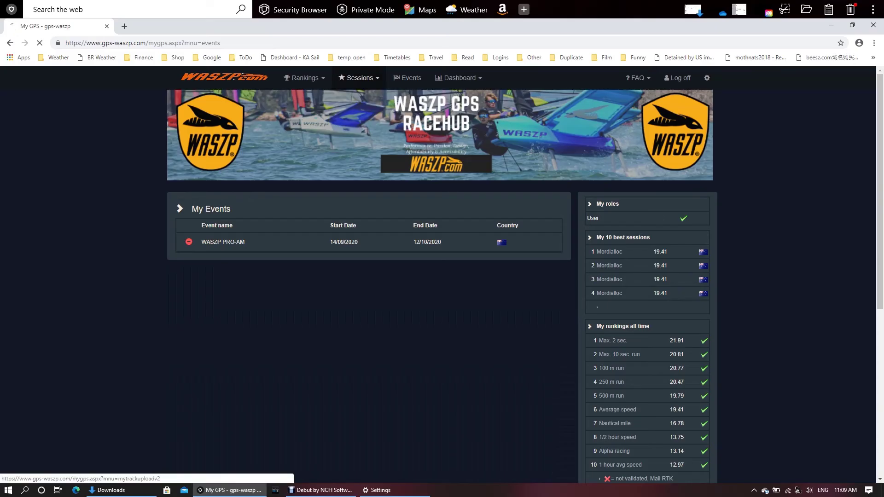
{"action": "left_click", "coordinate": [111, 489]}
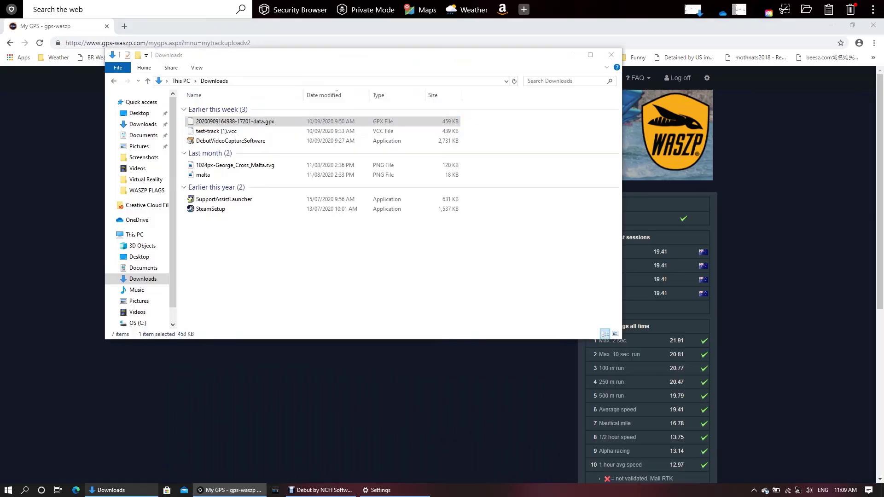
{"action": "left_click", "coordinate": [235, 121]}
{"action": "left_click_drag", "start_coordinate": [234, 121], "coordinate": [203, 251]}
{"action": "left_click", "coordinate": [191, 296]}
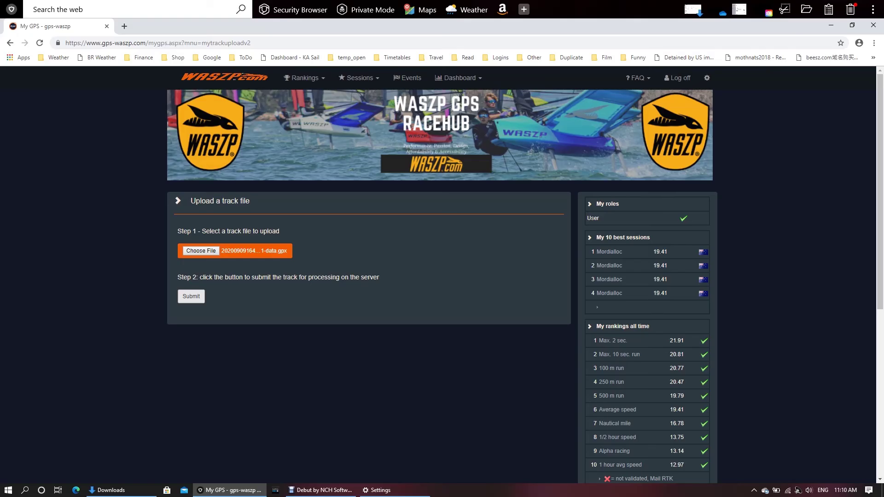
Submit the GPX track so the Add a new session form loads for it.
{"action": "left_click", "coordinate": [191, 296]}
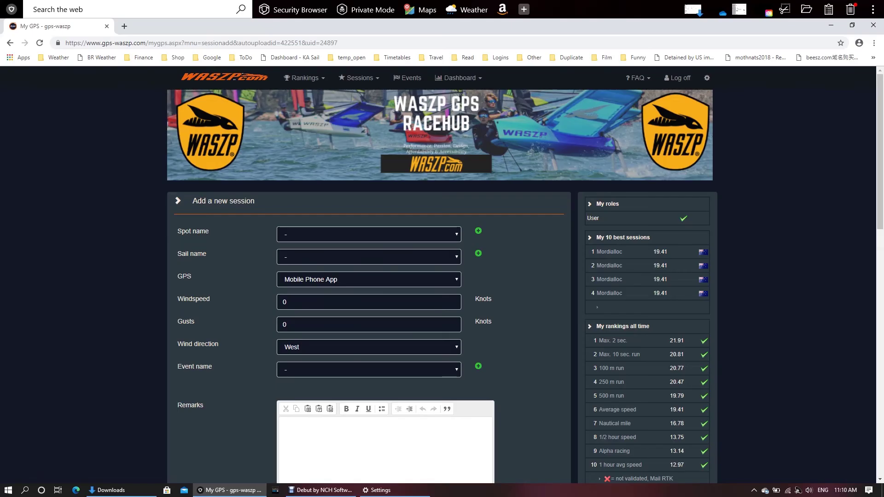
{"action": "left_click", "coordinate": [368, 234]}
Set spot Mordialloc Victoria Australia and sail Waszp 8.2, keeping Mobile Phone App as GPS.
{"action": "key", "text": "Return"}
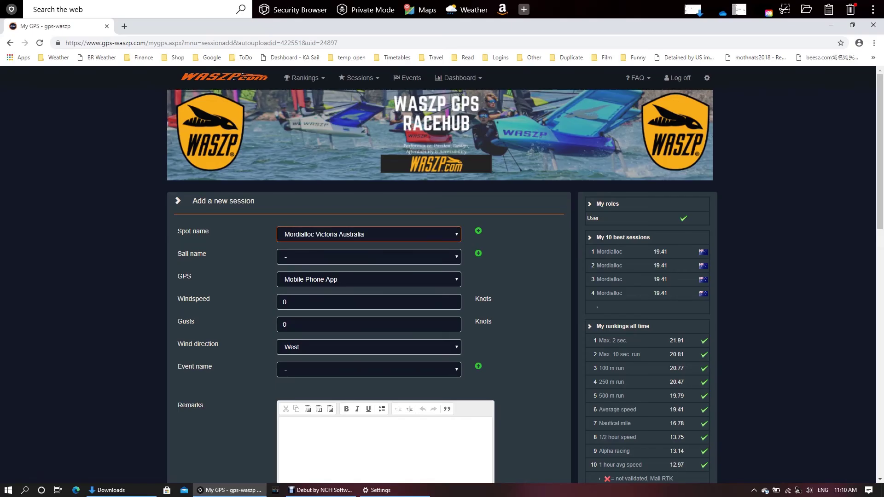
{"action": "left_click", "coordinate": [368, 256]}
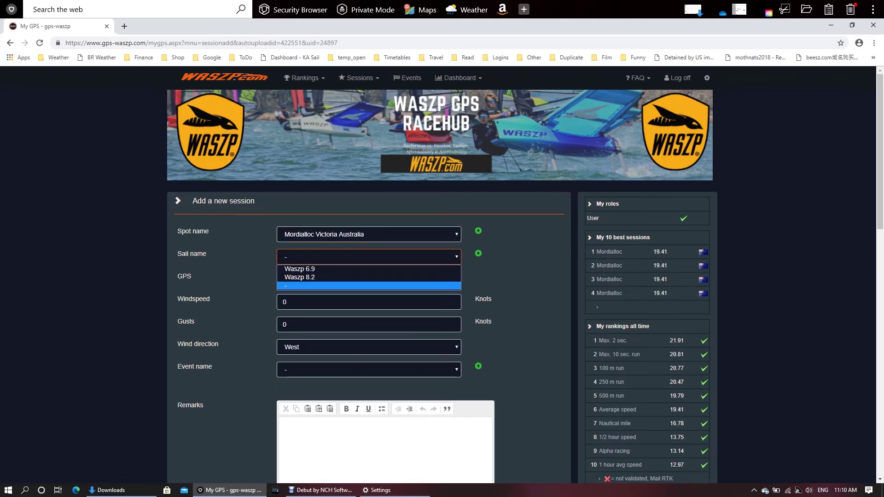
{"action": "key", "text": "Up"}
{"action": "key", "text": "Up"}
{"action": "key", "text": "Down"}
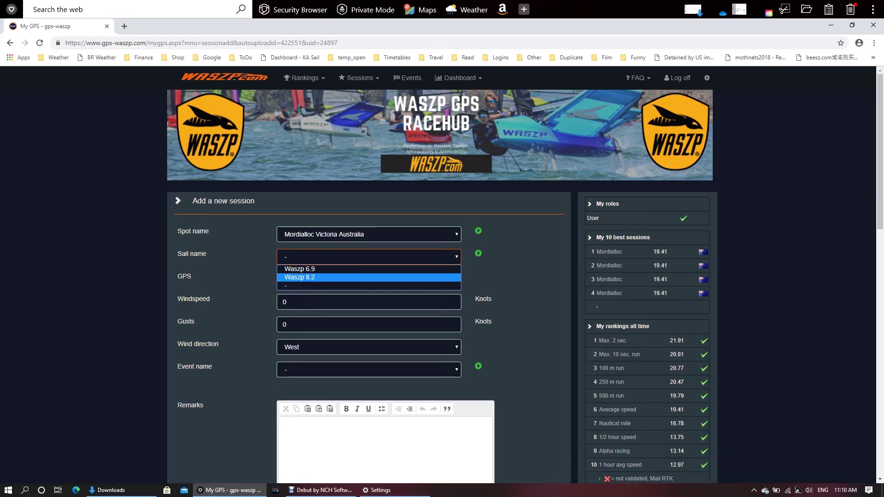
{"action": "key", "text": "Return"}
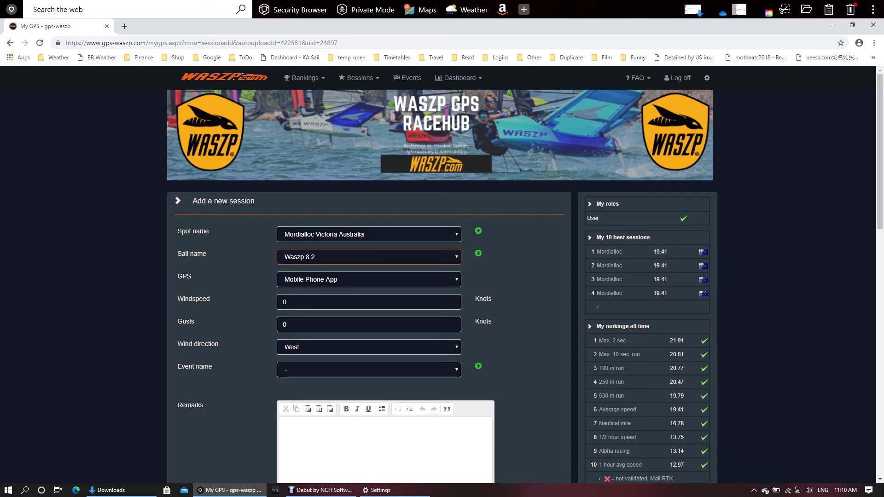
{"action": "key", "text": "Tab"}
{"action": "key", "text": "alt+Down"}
{"action": "key", "text": "Up"}
{"action": "key", "text": "Up"}
{"action": "key", "text": "Up"}
{"action": "key", "text": "Up"}
{"action": "key", "text": "Up"}
{"action": "key", "text": "Up"}
{"action": "key", "text": "Up"}
{"action": "key", "text": "Up"}
{"action": "key", "text": "Up"}
{"action": "key", "text": "Up"}
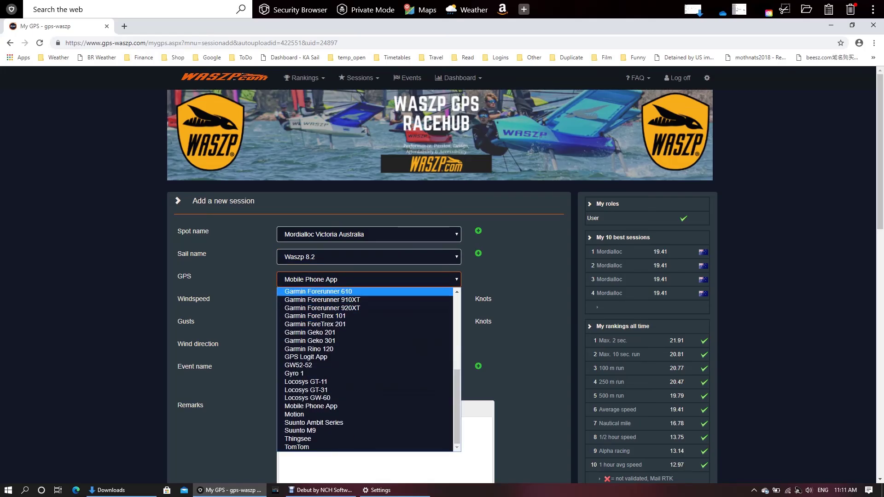
{"action": "key", "text": "Escape"}
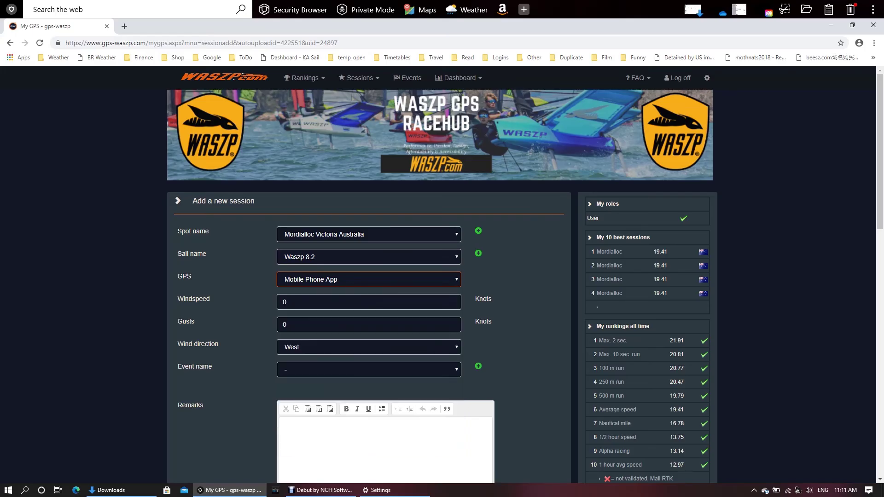
Enter windspeed 18 knots and gusts 22 knots.
{"action": "left_click", "coordinate": [285, 302]}
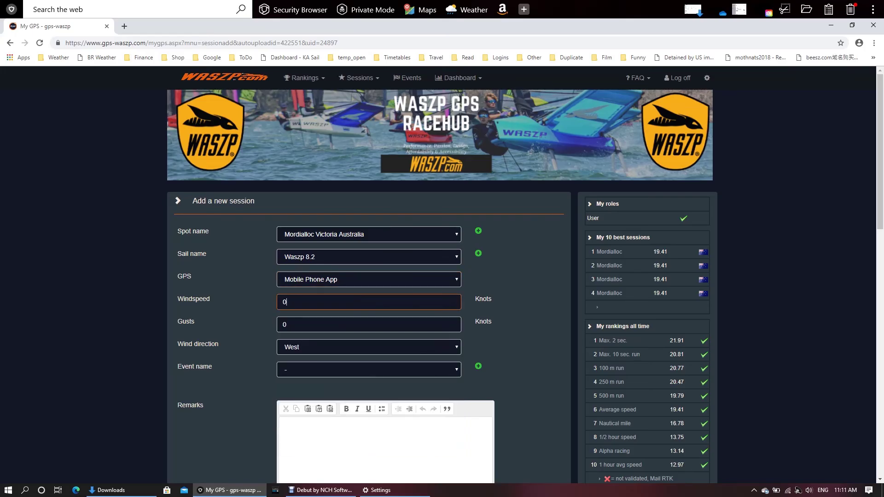
{"action": "key", "text": "BackSpace"}
{"action": "type", "text": "18"}
{"action": "key", "text": "Down"}
{"action": "key", "text": "Return"}
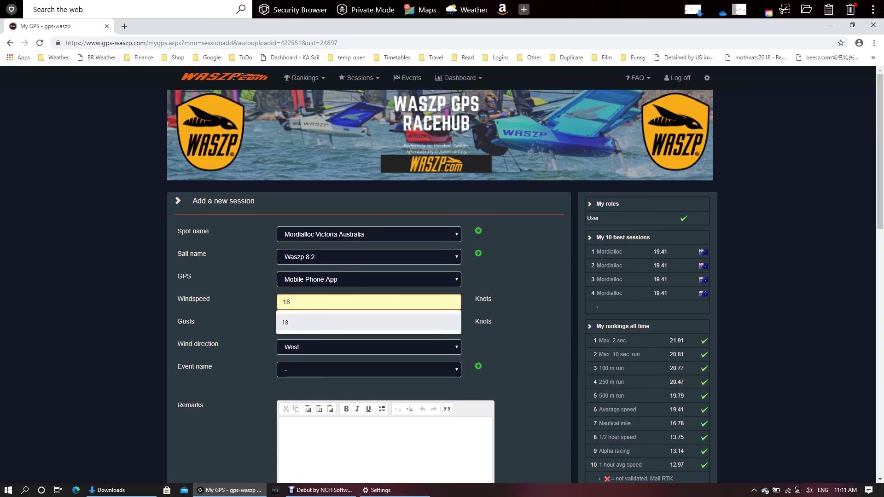
{"action": "key", "text": "Tab"}
{"action": "key", "text": "BackSpace"}
{"action": "type", "text": "22"}
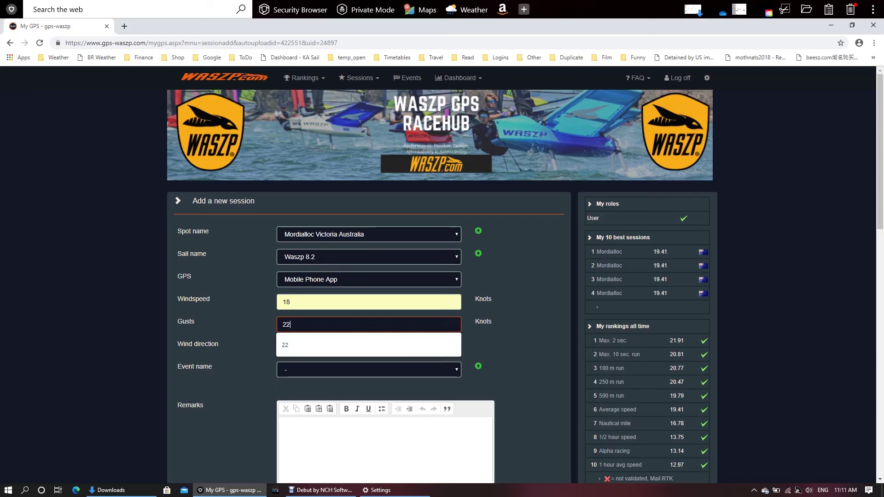
{"action": "key", "text": "Down"}
{"action": "key", "text": "Return"}
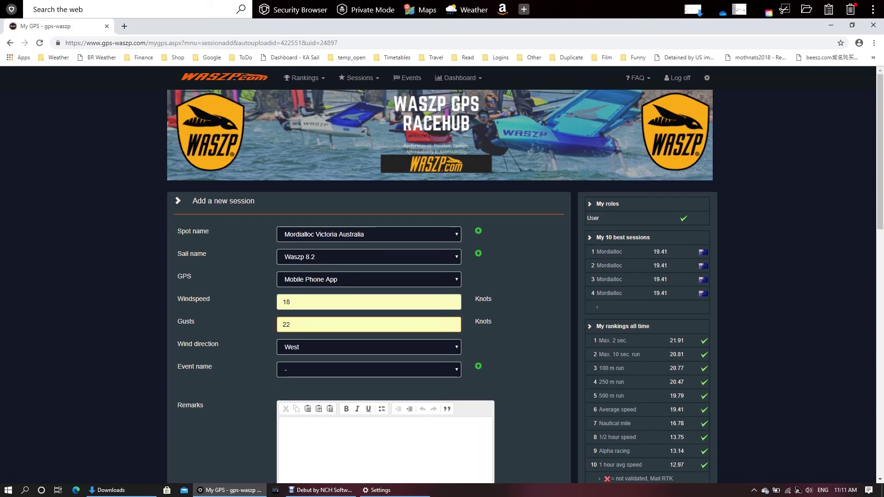
Change the wind direction to North and link the session to WASZP PRO-AM.
{"action": "key", "text": "Tab"}
{"action": "key", "text": "alt+Down"}
{"action": "key", "text": "Up"}
{"action": "key", "text": "Up"}
{"action": "key", "text": "Up"}
{"action": "key", "text": "Up"}
{"action": "key", "text": "Up"}
{"action": "key", "text": "Up"}
{"action": "key", "text": "Return"}
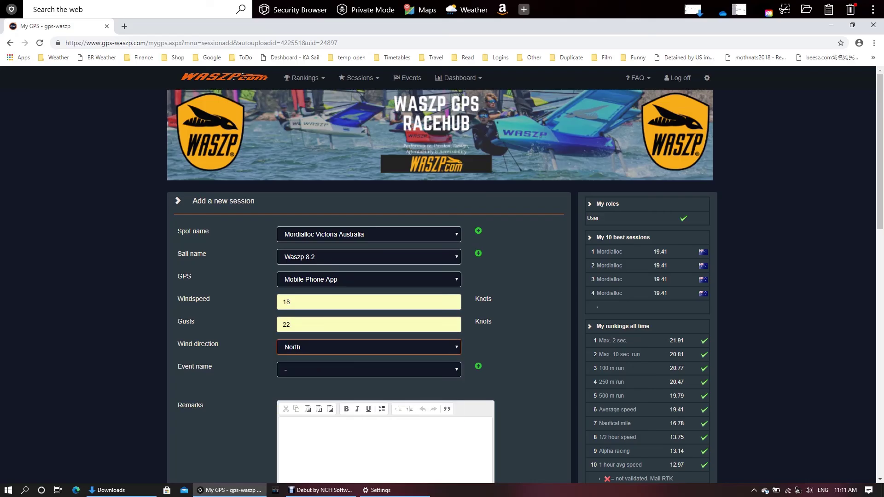
{"action": "key", "text": "Tab"}
{"action": "key", "text": "alt+Down"}
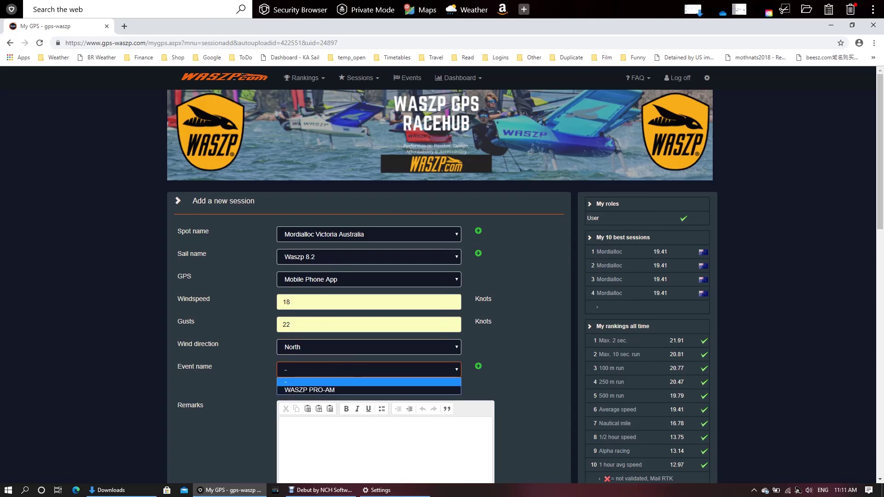
{"action": "key", "text": "Down"}
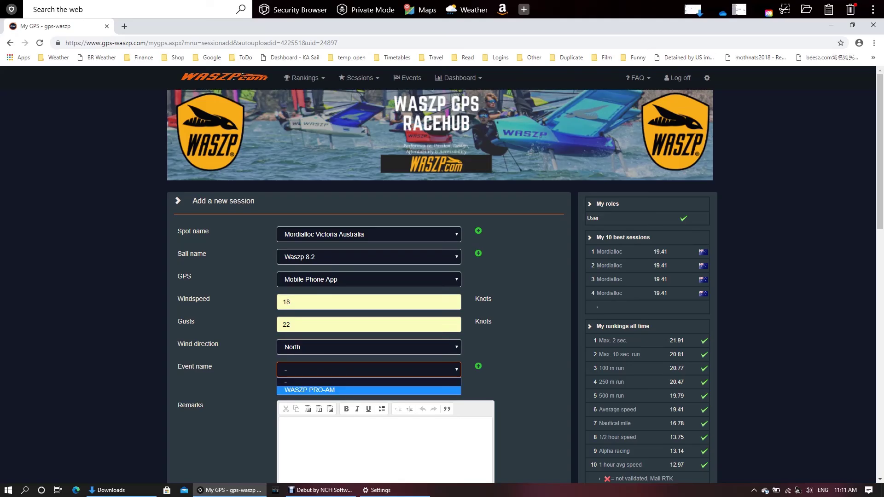
{"action": "key", "text": "Return"}
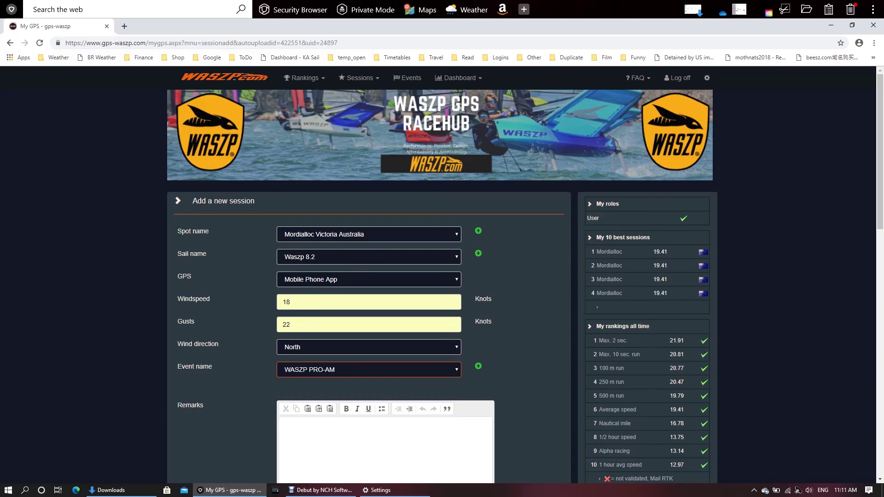
{"action": "key", "text": "Tab"}
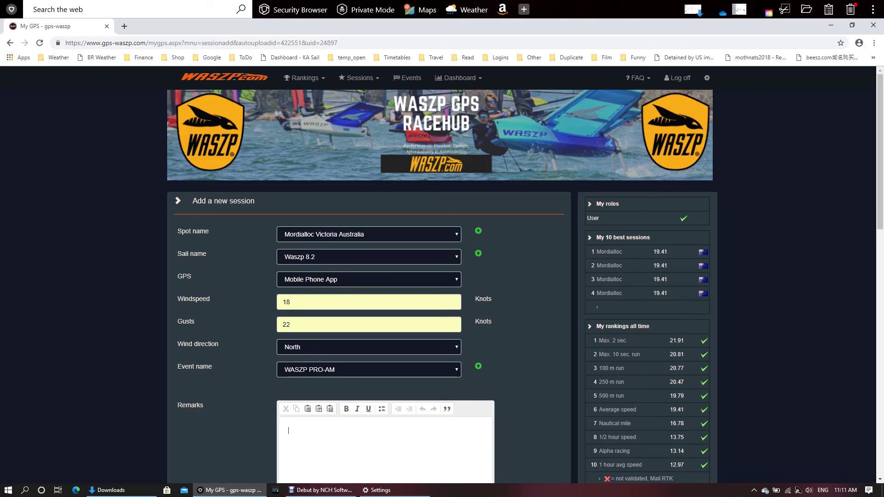
{"action": "type", "text": "Proffwssional"}
{"action": "key", "text": "BackSpace"}
{"action": "key", "text": "BackSpace"}
{"action": "key", "text": "BackSpace"}
{"action": "key", "text": "BackSpace"}
{"action": "key", "text": "BackSpace"}
{"action": "key", "text": "BackSpace"}
{"action": "key", "text": "BackSpace"}
{"action": "key", "text": "BackSpace"}
{"action": "key", "text": "BackSpace"}
{"action": "key", "text": "BackSpace"}
{"action": "key", "text": "BackSpace"}
{"action": "key", "text": "BackSpace"}
{"action": "key", "text": "BackSpace"}
{"action": "type", "text": "Amauatuer"}
{"action": "key", "text": "BackSpace"}
{"action": "key", "text": "BackSpace"}
{"action": "key", "text": "BackSpace"}
{"action": "key", "text": "BackSpace"}
{"action": "key", "text": "BackSpace"}
{"action": "key", "text": "BackSpace"}
{"action": "key", "text": "BackSpace"}
{"action": "key", "text": "BackSpace"}
{"action": "scroll", "coordinate": [442, 276], "scroll_direction": "down", "scroll_amount": 4}
Switch back to the browser window showing the session form.
{"action": "key", "text": "super+Tab"}
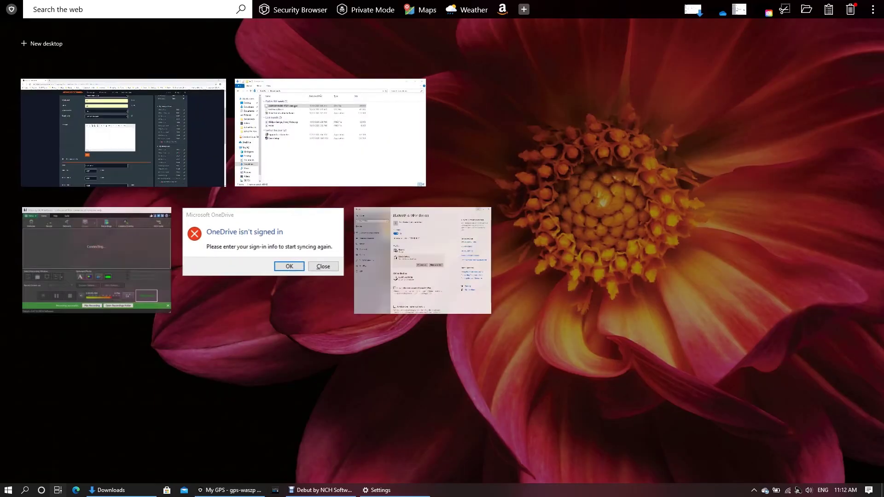
{"action": "key", "text": "Return"}
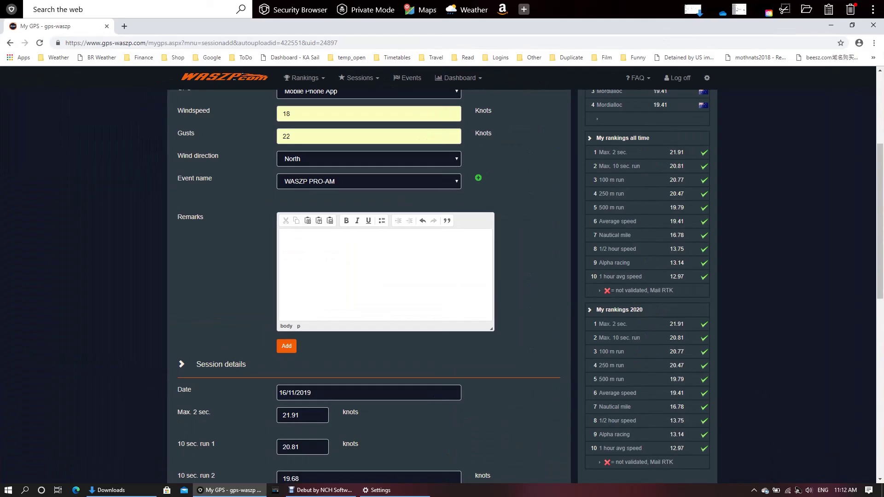